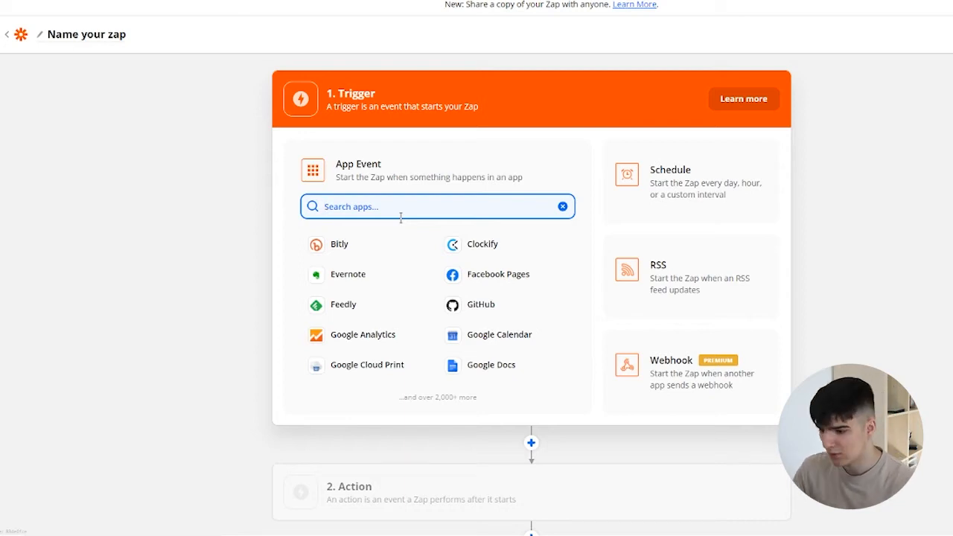
Set up Gmail as the trigger app with New Attachment as the trigger event and continue to the account selection.
type("gm")
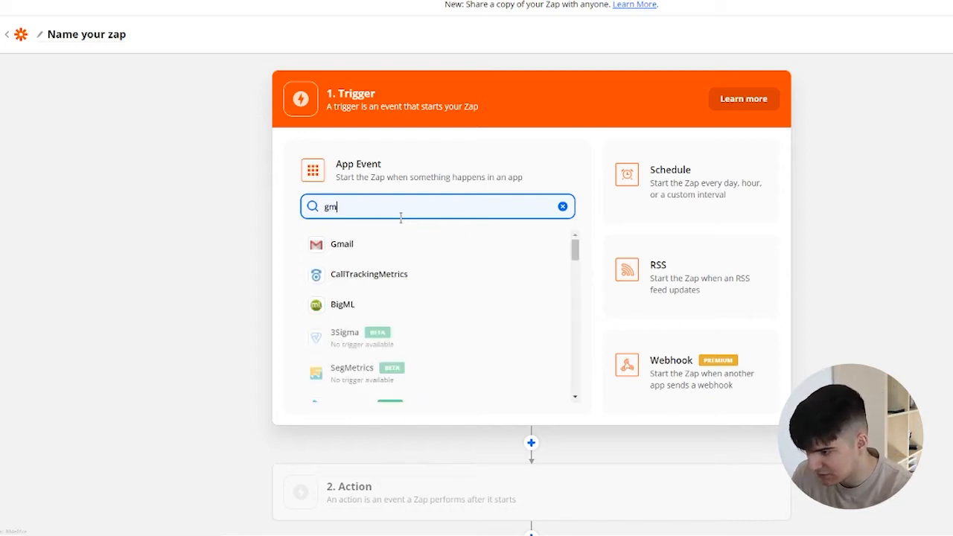
left_click(372, 246)
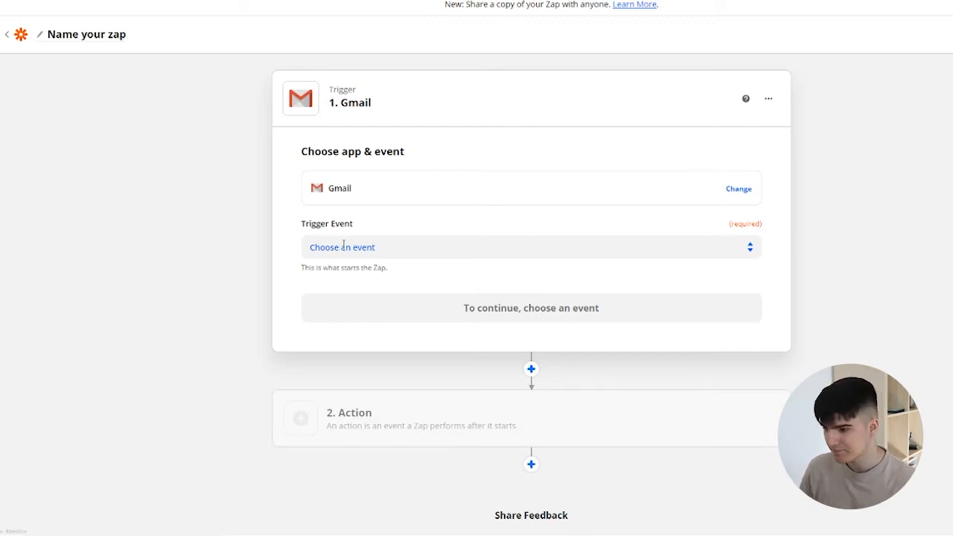
left_click(344, 246)
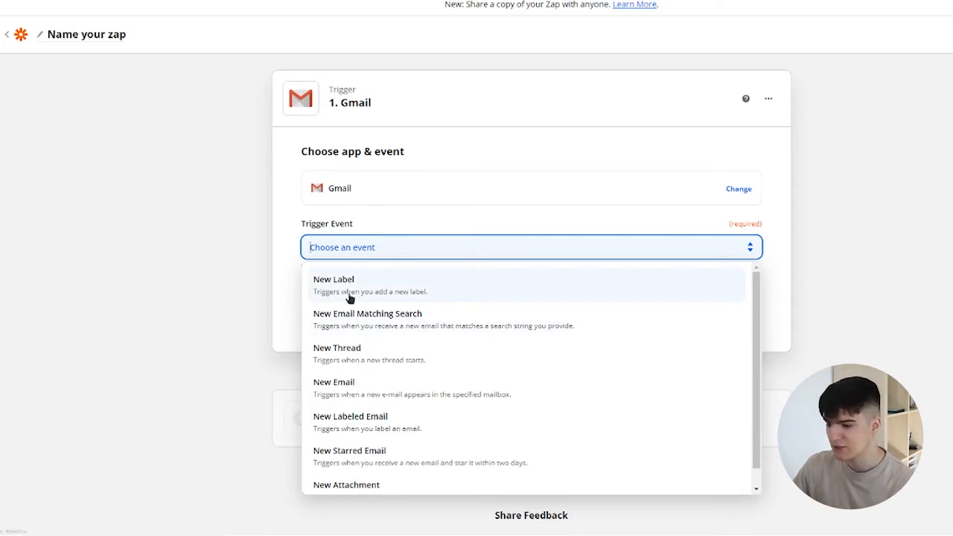
scroll(385, 315, "down", 1)
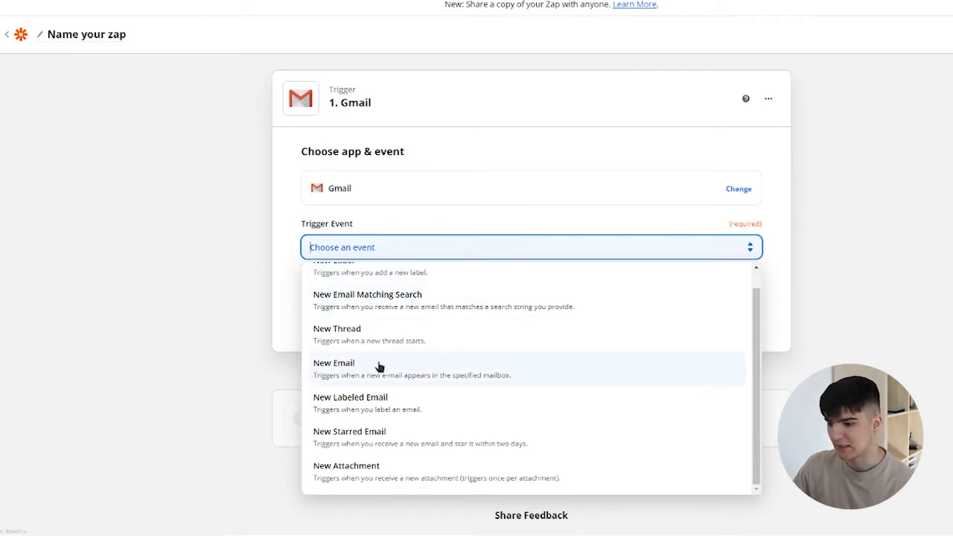
scroll(380, 347, "down", 1)
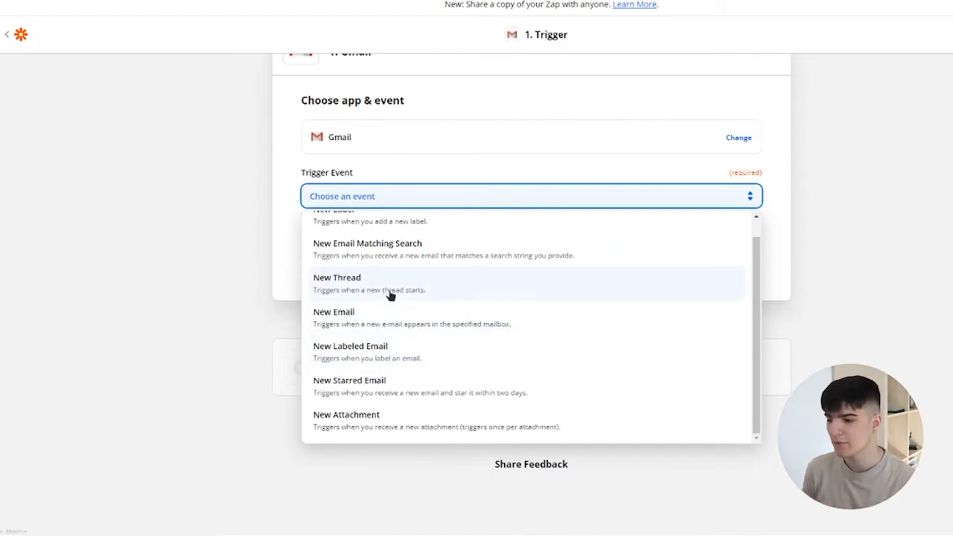
left_click(352, 422)
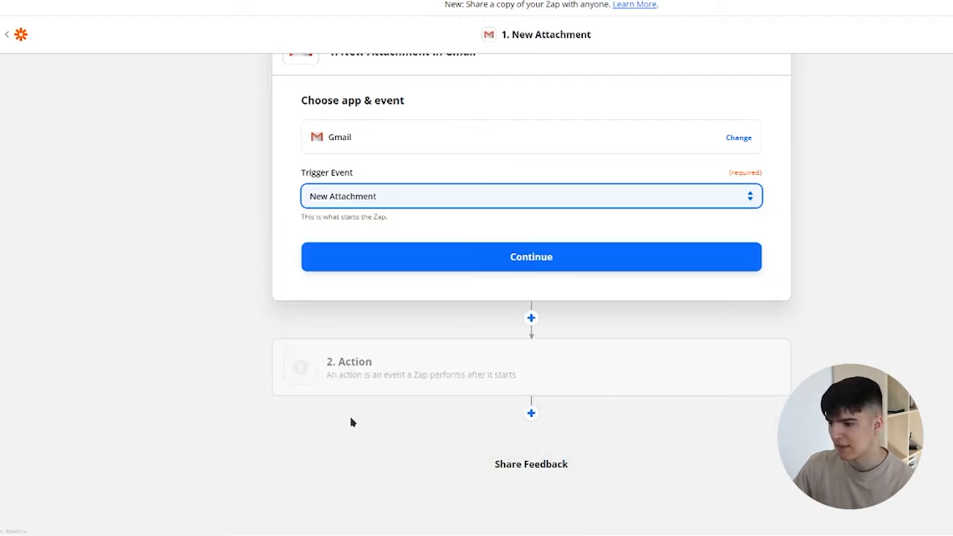
left_click(475, 262)
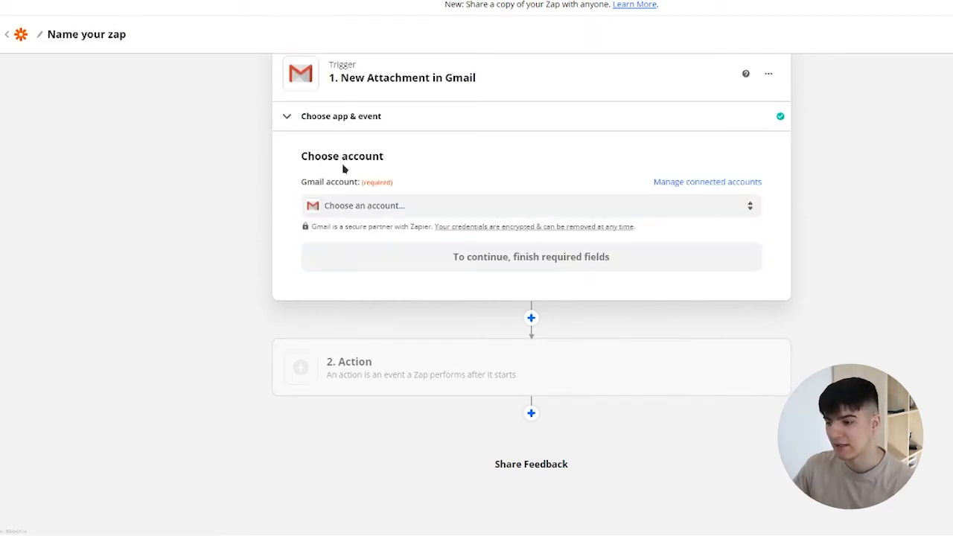
Select the connected epc-webdesign Gmail account for the trigger and continue to the trigger setup.
left_click(363, 213)
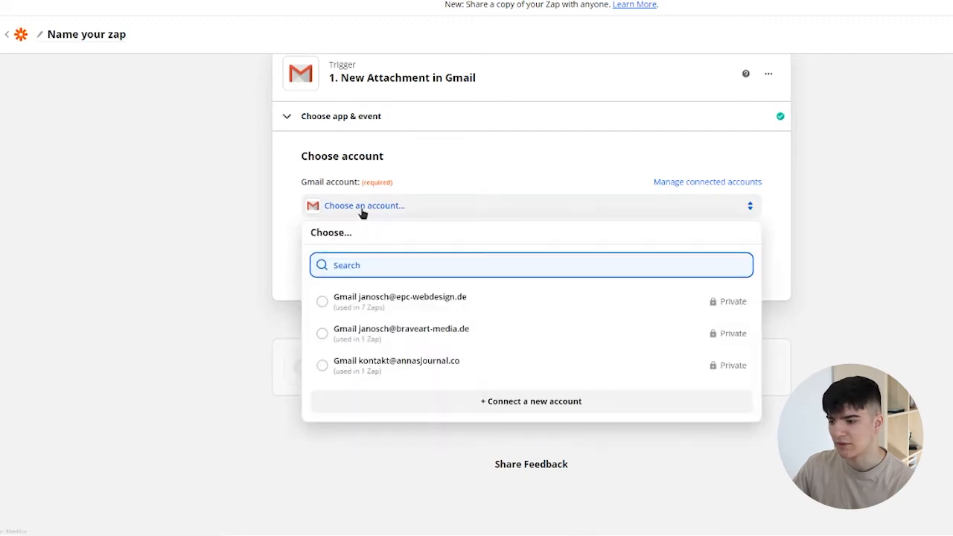
left_click(383, 303)
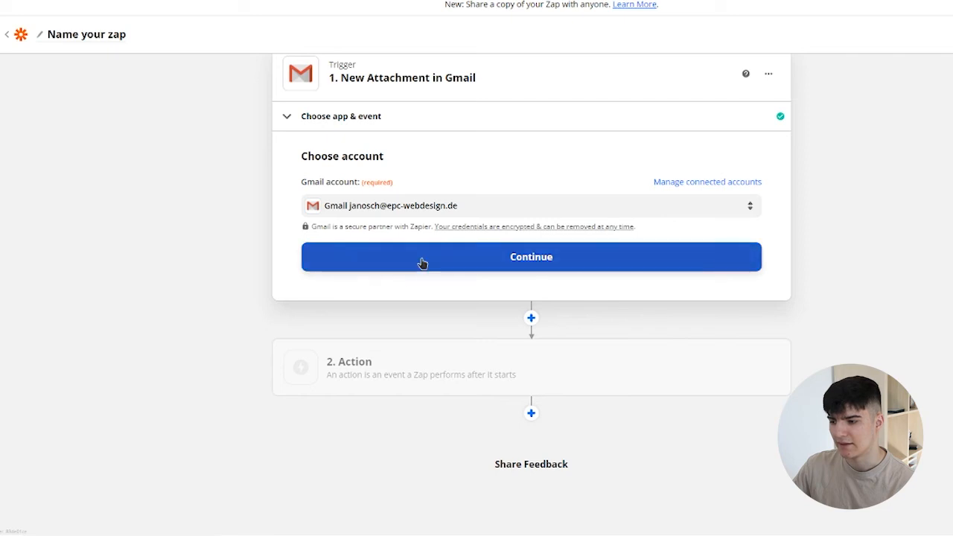
left_click(425, 261)
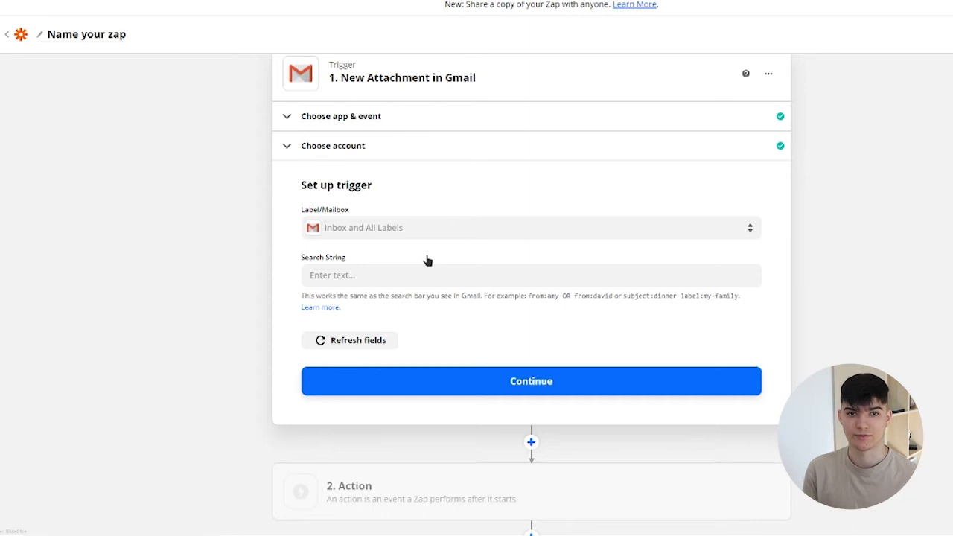
Set the trigger's Label/Mailbox to INBOX, leave the search string empty and continue to the trigger test.
left_click(354, 234)
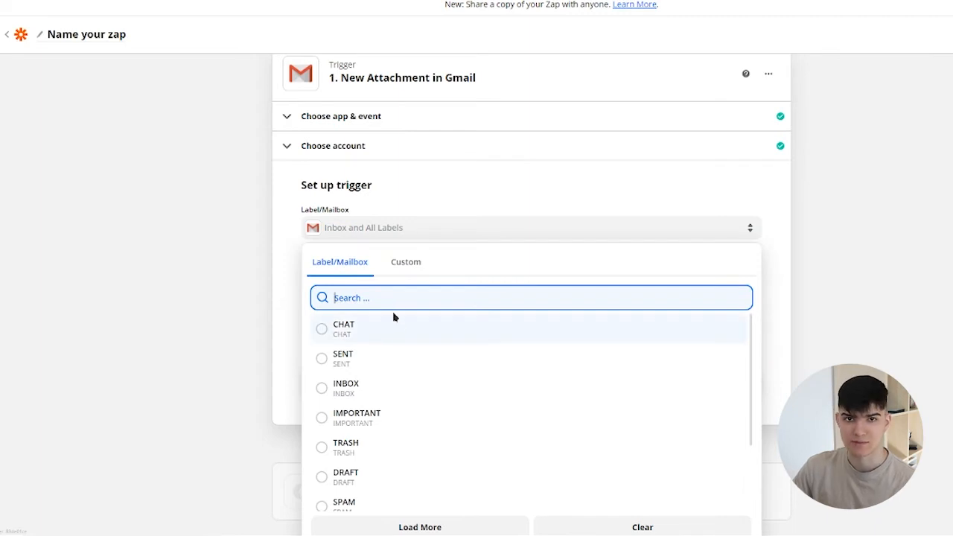
left_click(365, 392)
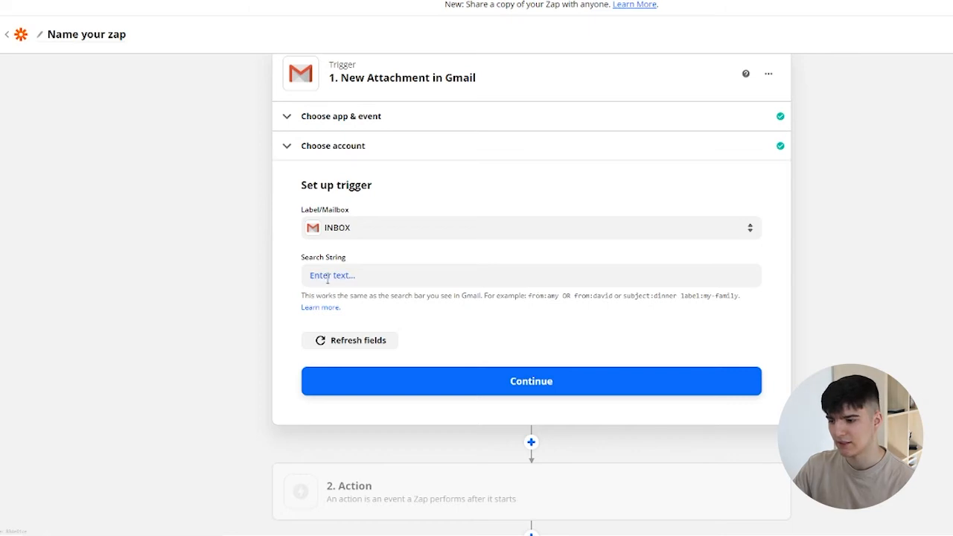
left_click(489, 388)
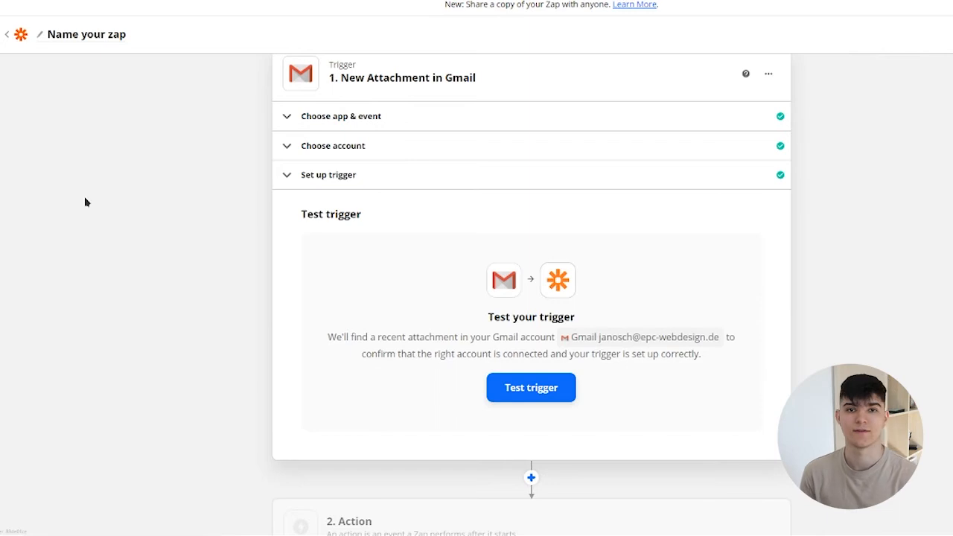
Test the Gmail trigger, review the sample attachment data and continue to the action step.
left_click(525, 395)
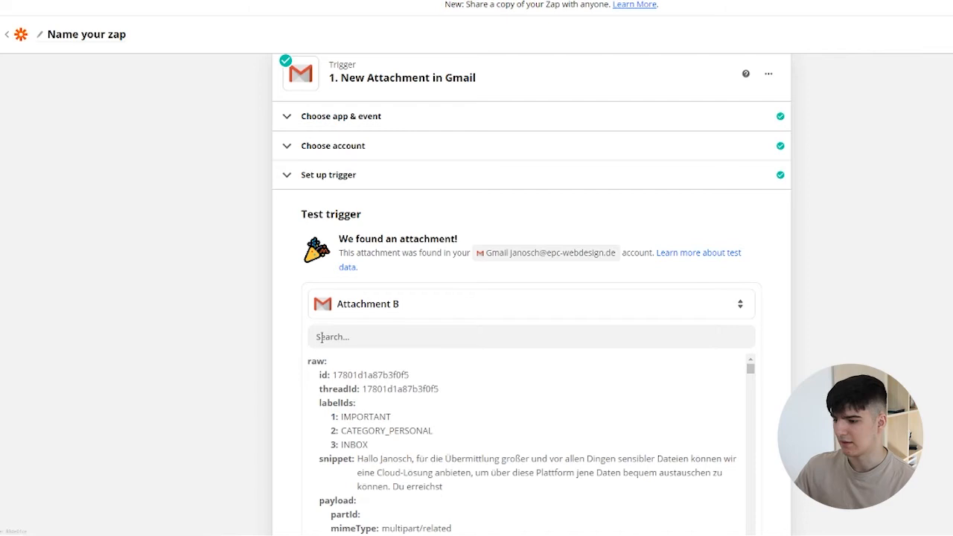
scroll(334, 327, "down", 1)
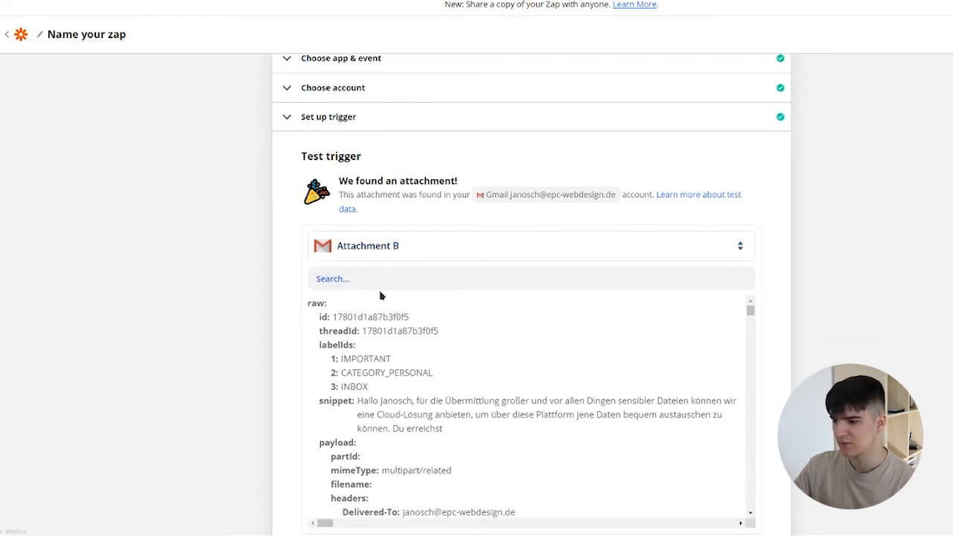
scroll(363, 245, "down", 4)
scroll(373, 110, "down", 2)
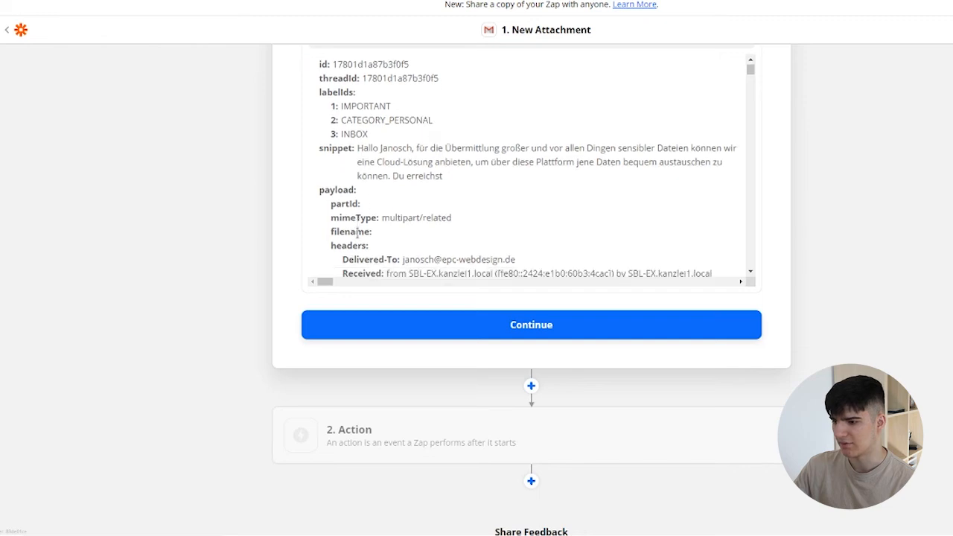
scroll(279, 327, "up", 2)
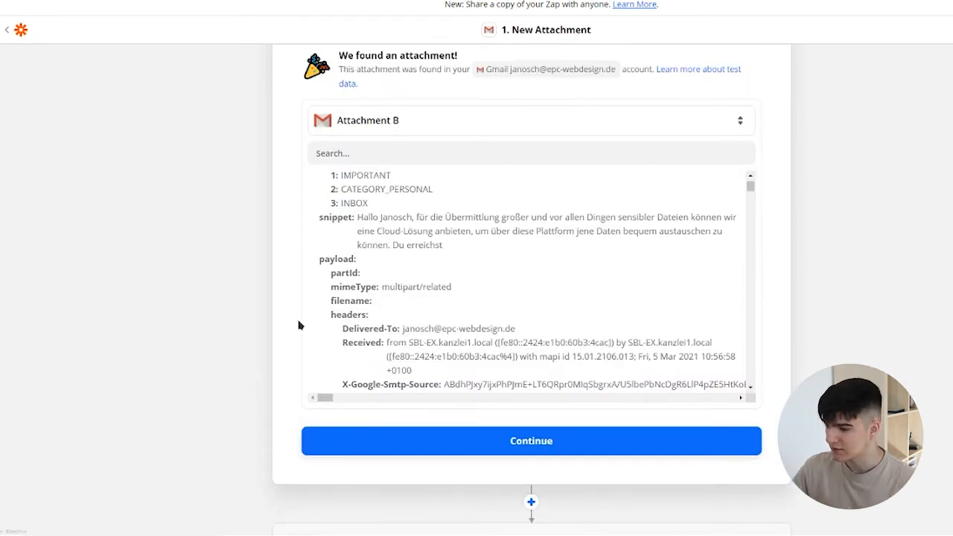
left_click(482, 450)
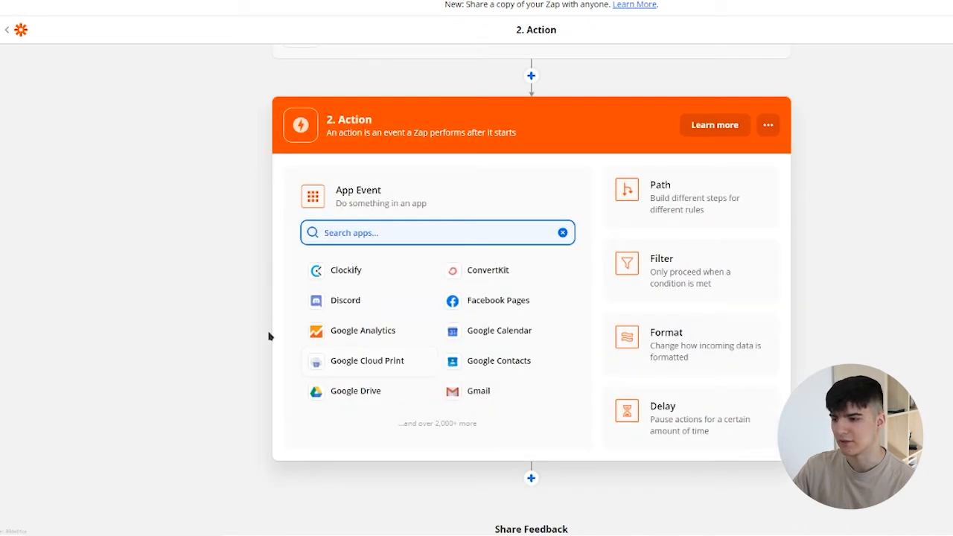
Set up Google Drive as the action app with Upload File as the action event and continue.
scroll(265, 320, "up", 2)
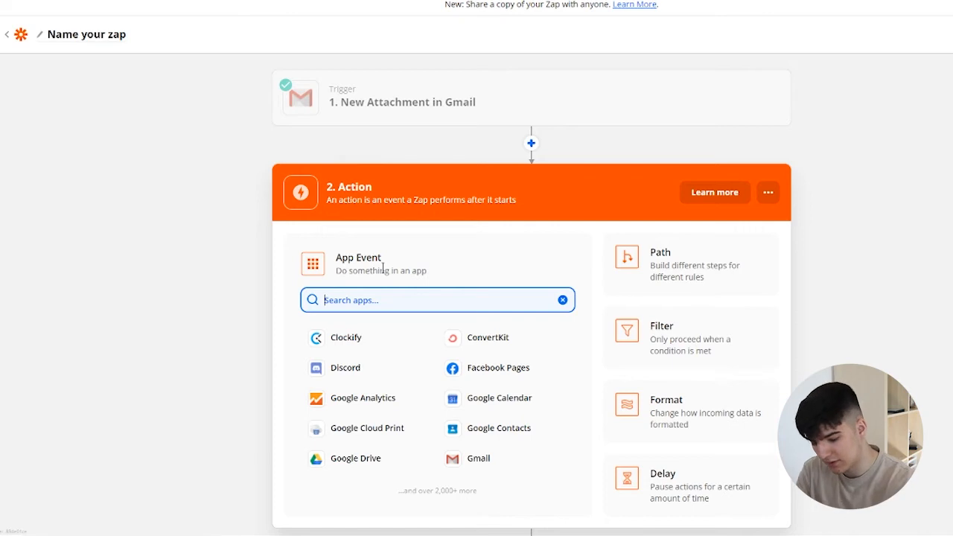
type("driv")
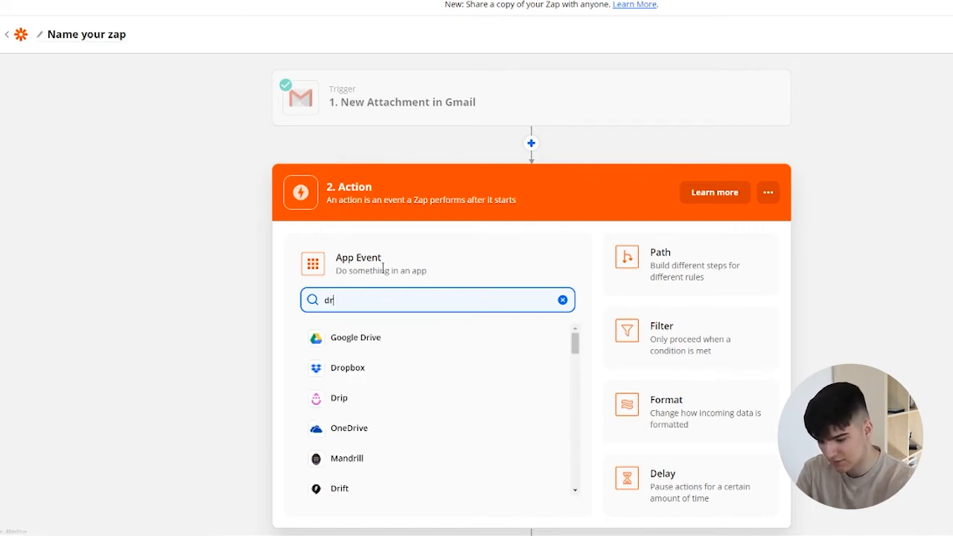
left_click(370, 338)
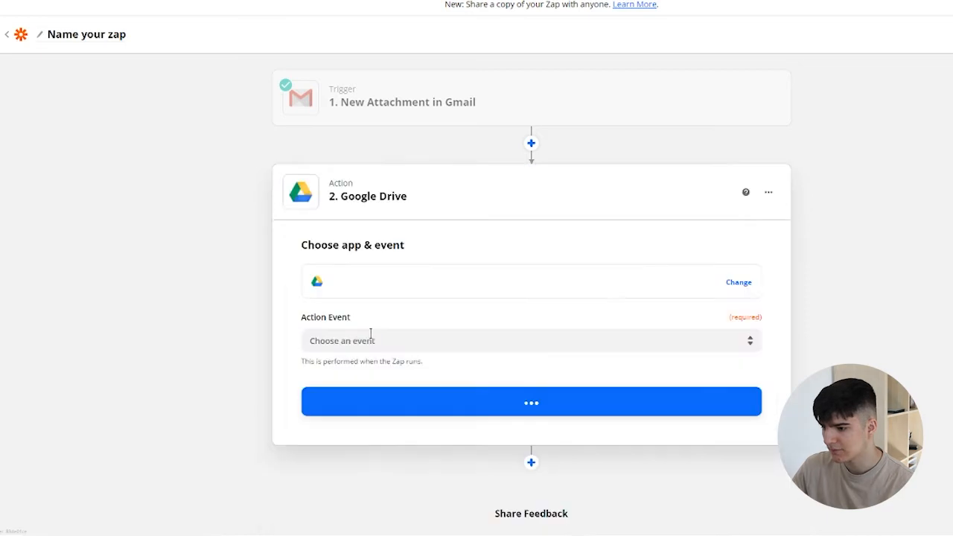
left_click(332, 341)
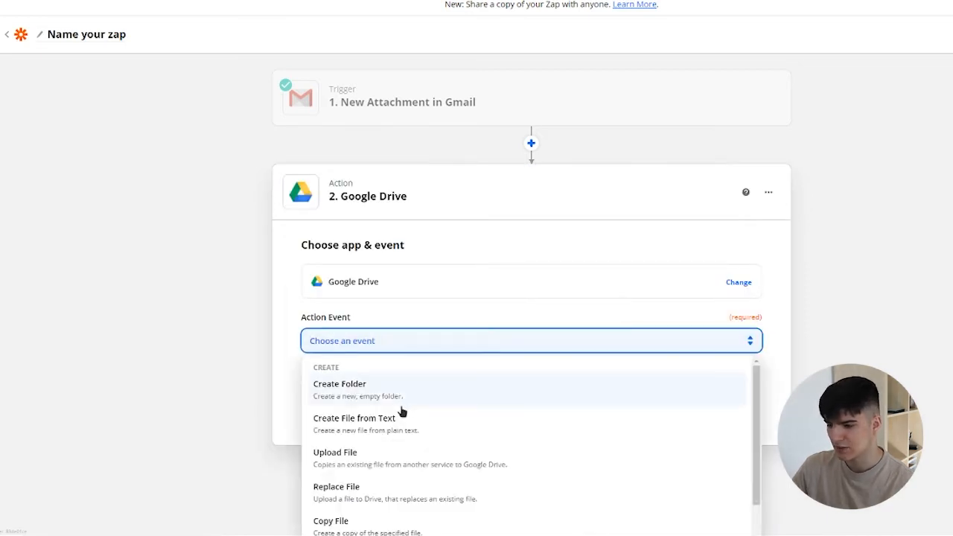
left_click(345, 458)
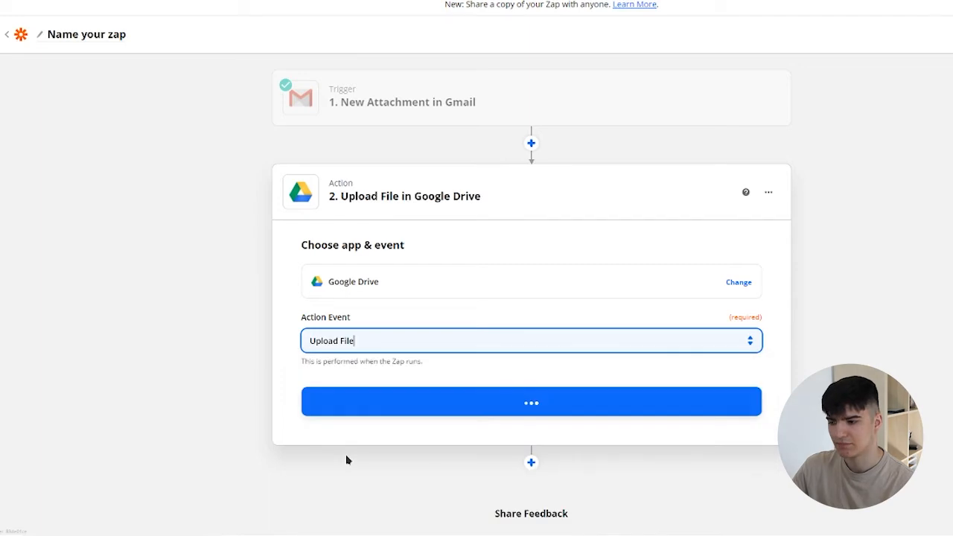
left_click(412, 402)
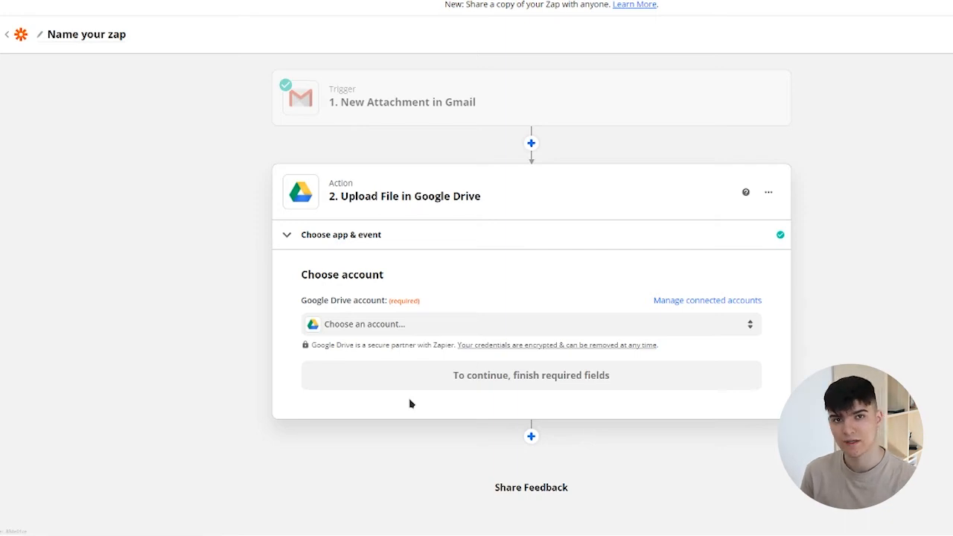
Select the connected epc-webdesign Google Drive account for the upload action and continue to the action setup.
left_click(357, 326)
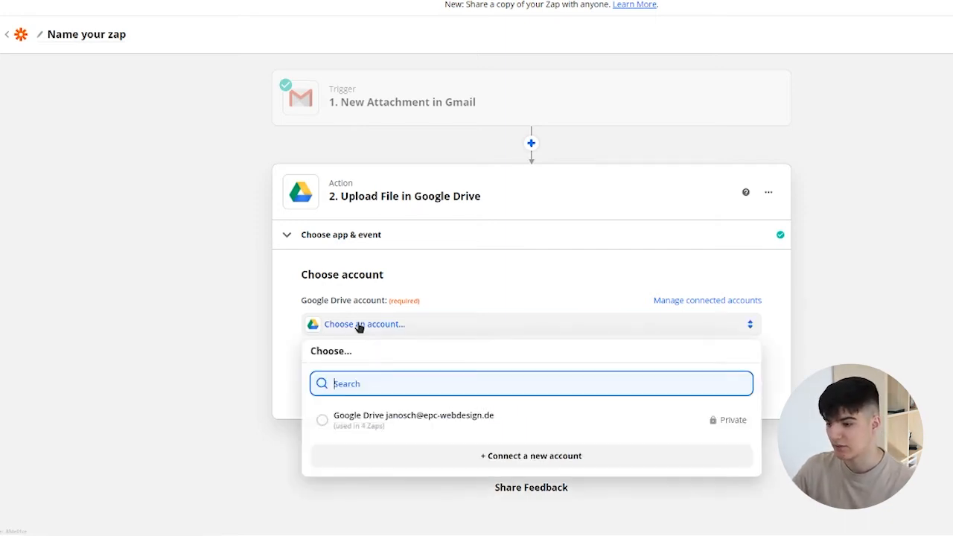
left_click(385, 420)
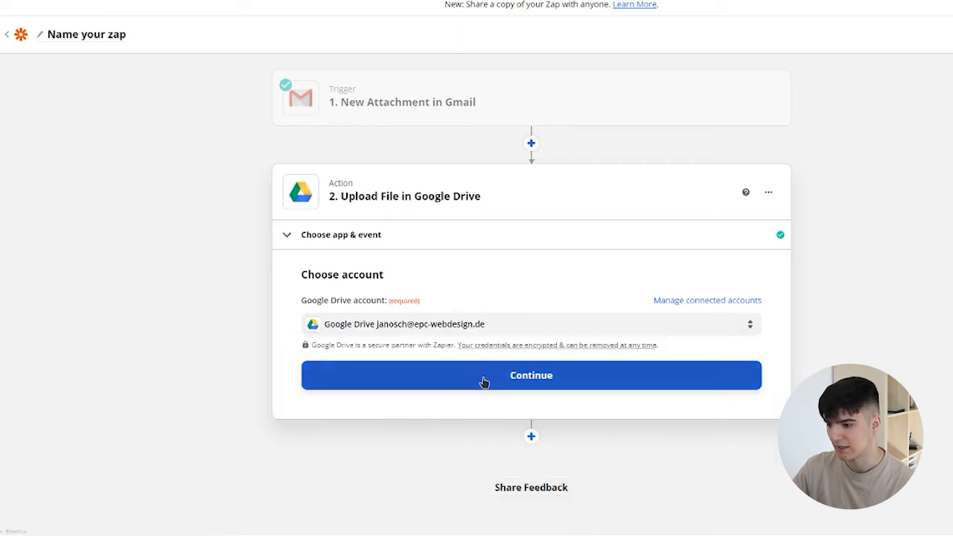
left_click(512, 380)
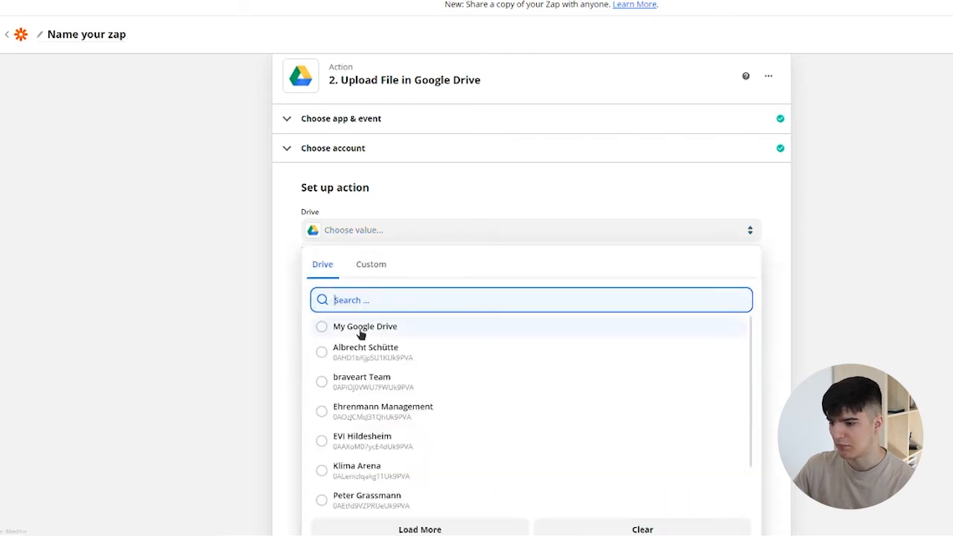
Set the upload destination to the Email attachments folder in My Google Drive.
left_click(362, 334)
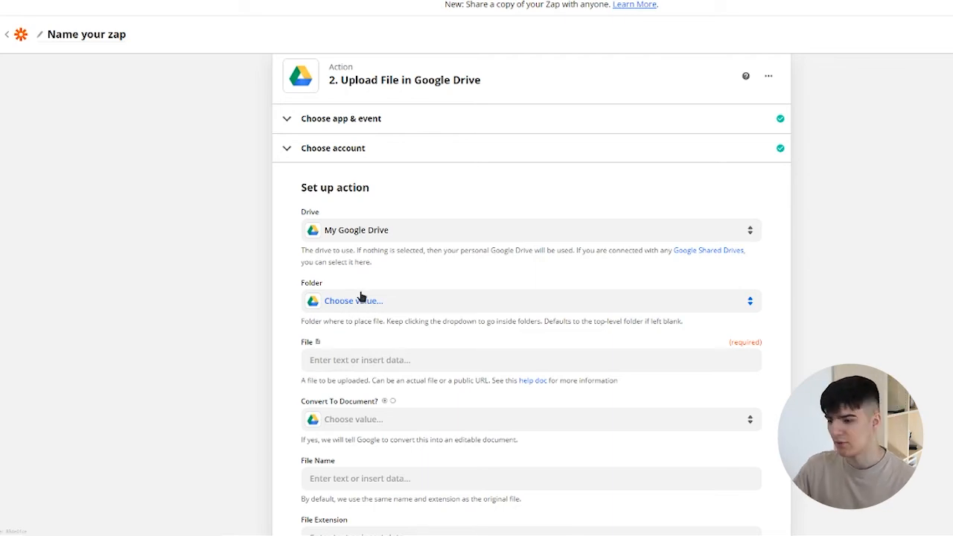
key("F5")
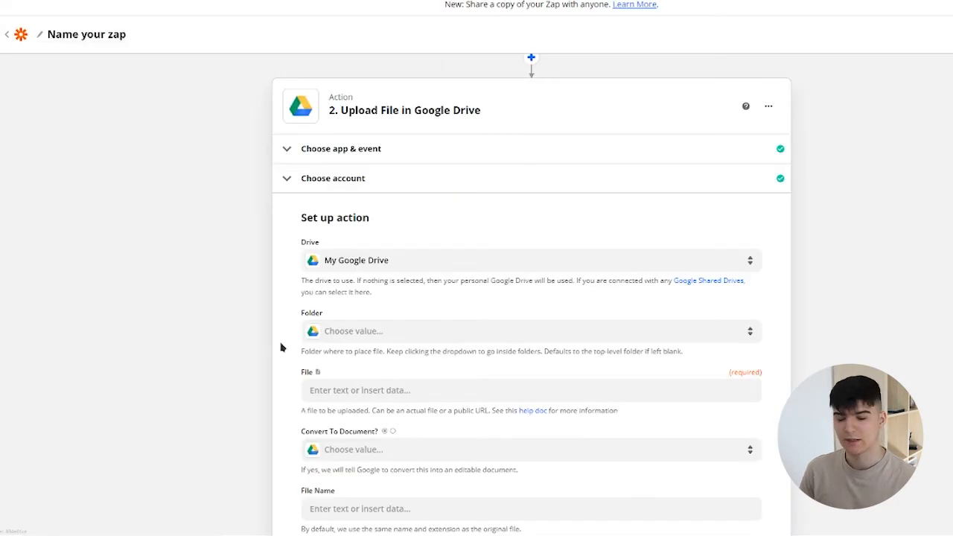
left_click(350, 336)
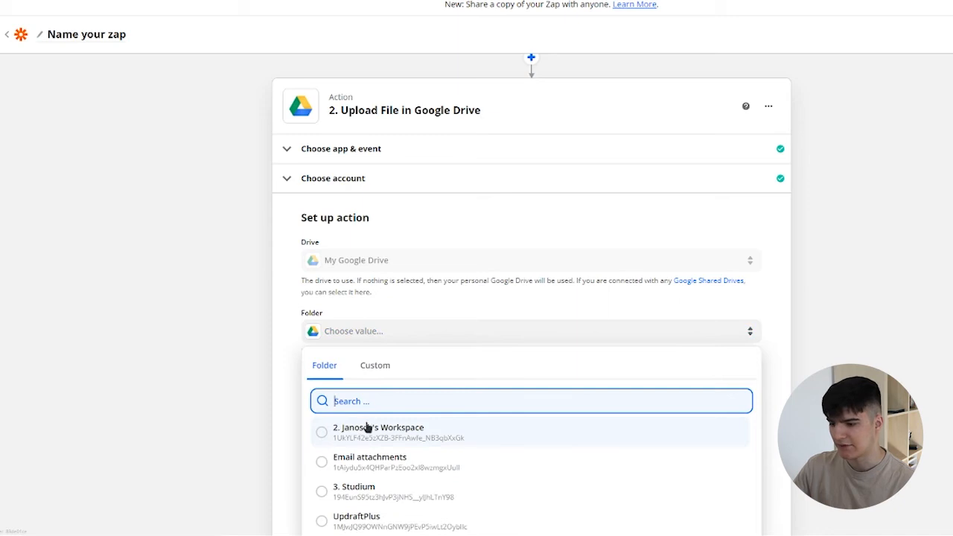
left_click(370, 465)
Look through all available Gmail trigger data and insert the Attachment value as the file for Google Drive to upload.
scroll(350, 417, "down", 1)
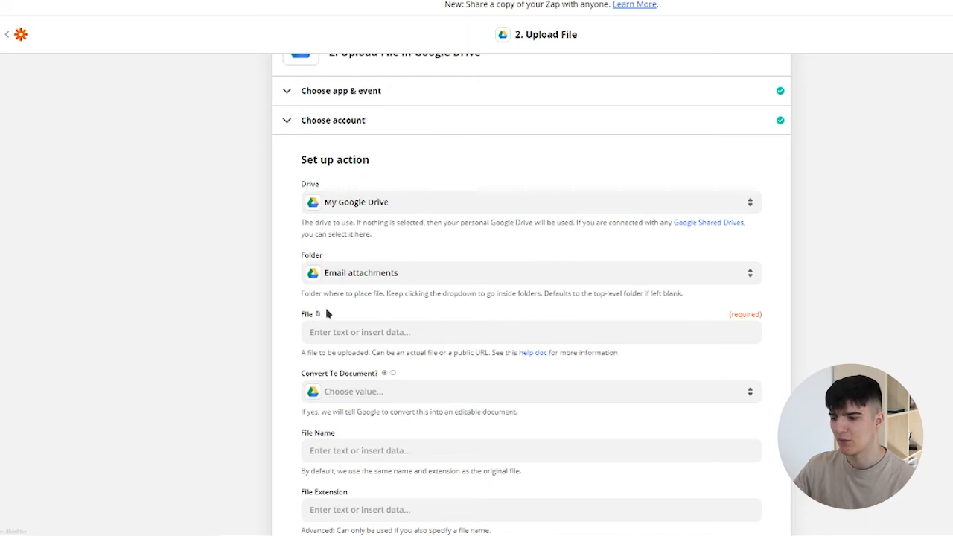
scroll(257, 346, "up", 1)
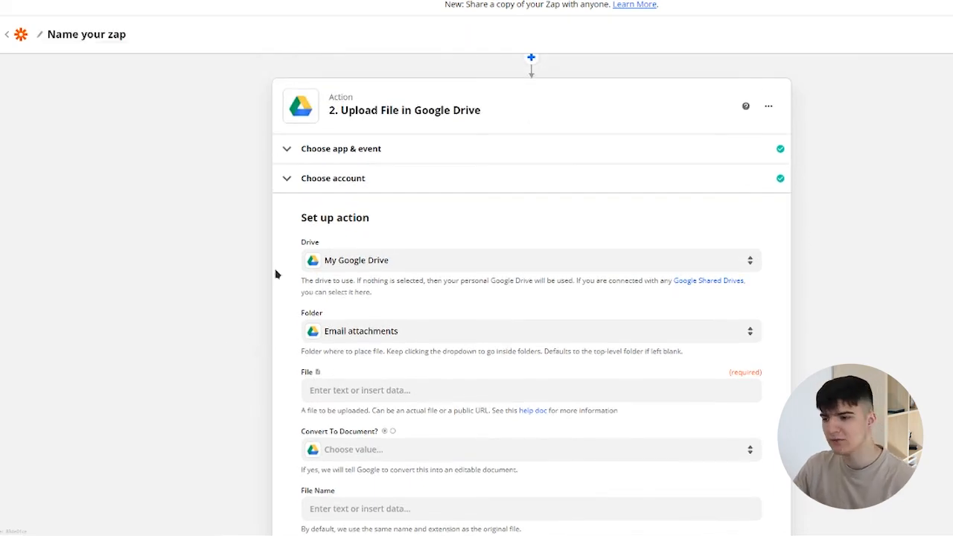
scroll(329, 363, "down", 1)
scroll(329, 364, "down", 1)
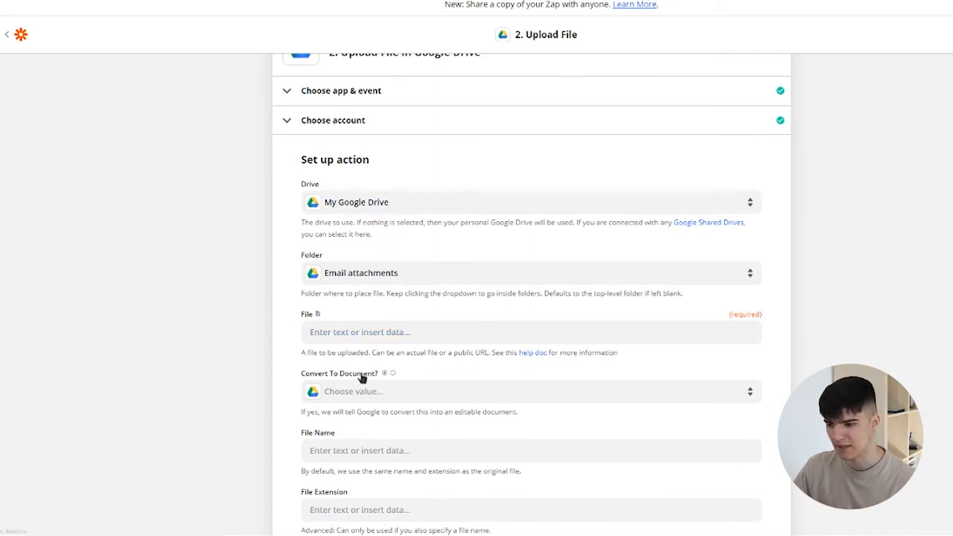
left_click(312, 333)
scroll(374, 348, "down", 1)
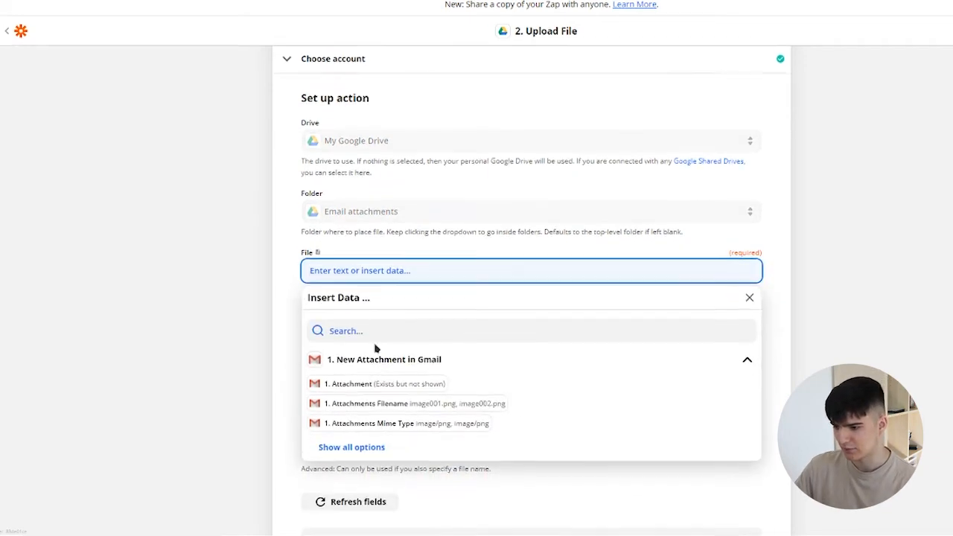
scroll(370, 320, "down", 1)
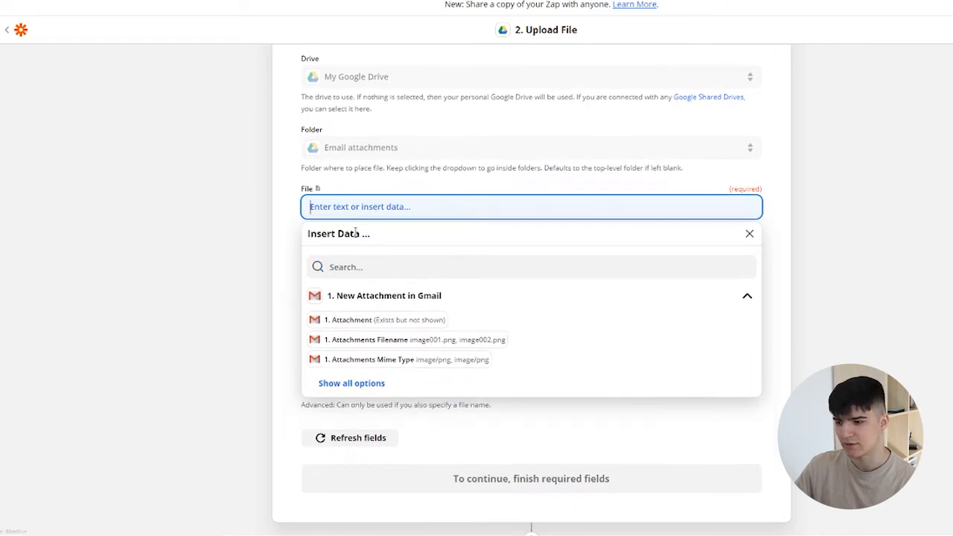
left_click(351, 384)
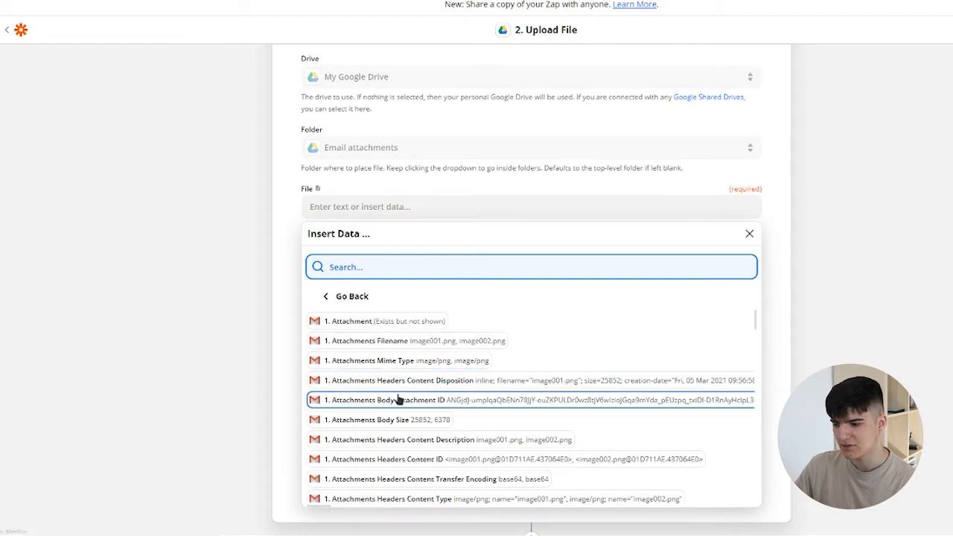
scroll(363, 347, "down", 6)
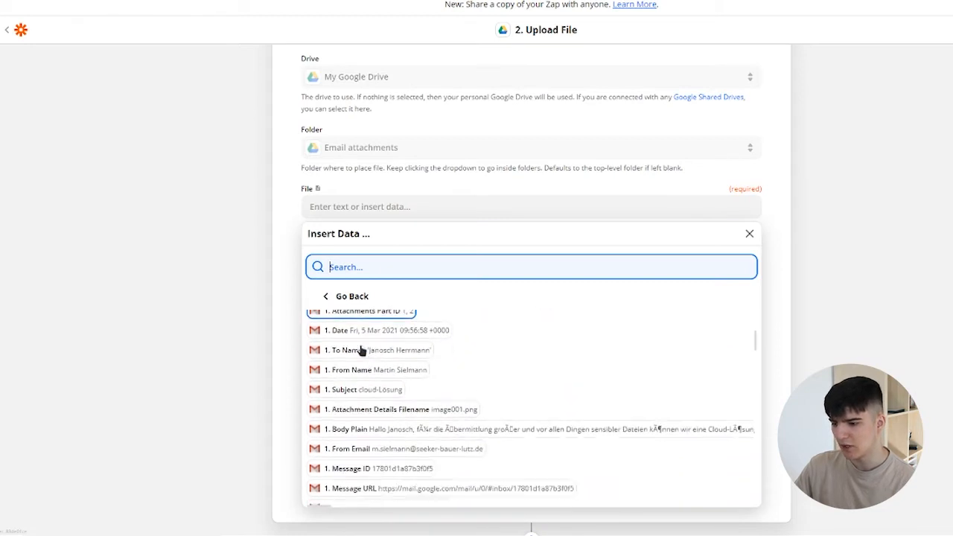
scroll(363, 345, "up", 2)
scroll(361, 342, "up", 3)
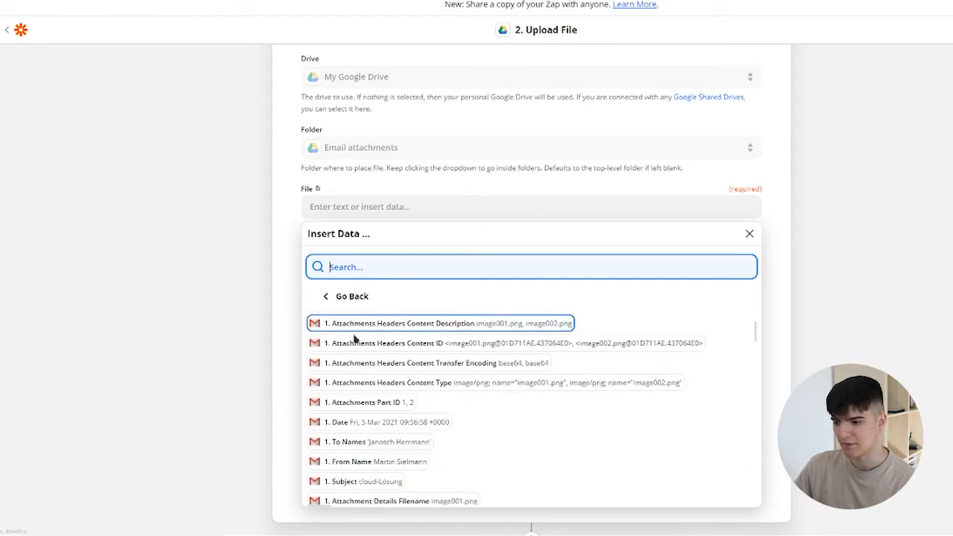
scroll(350, 382, "down", 3)
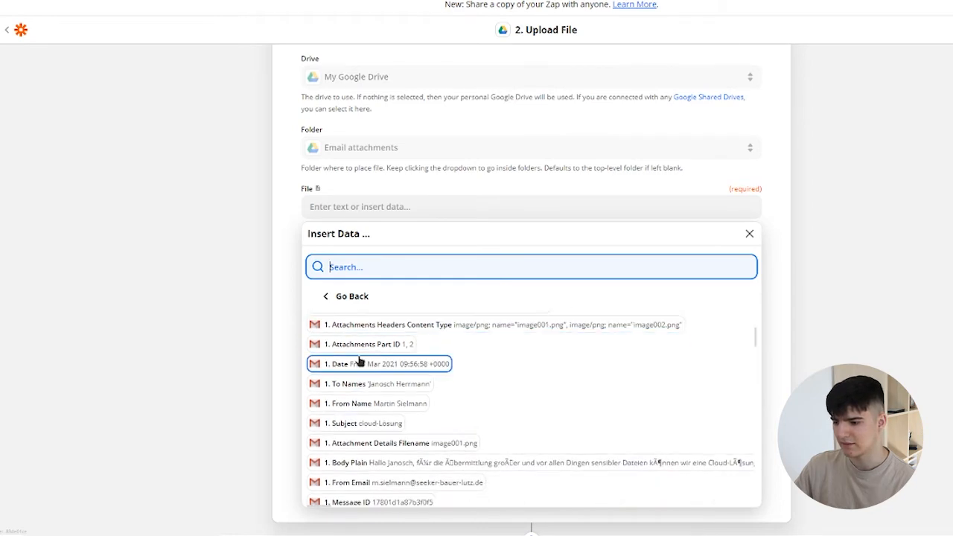
scroll(362, 384, "down", 3)
scroll(365, 428, "up", 6)
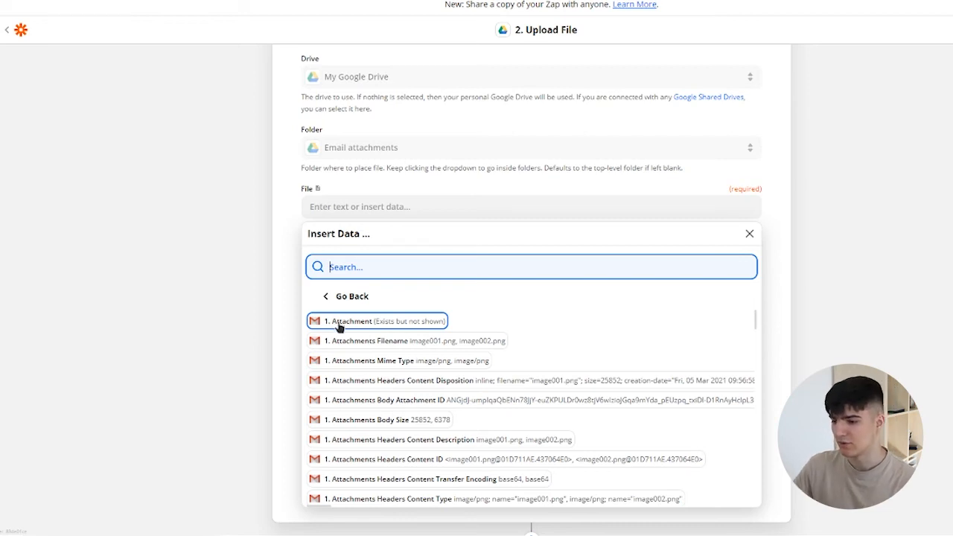
left_click(340, 324)
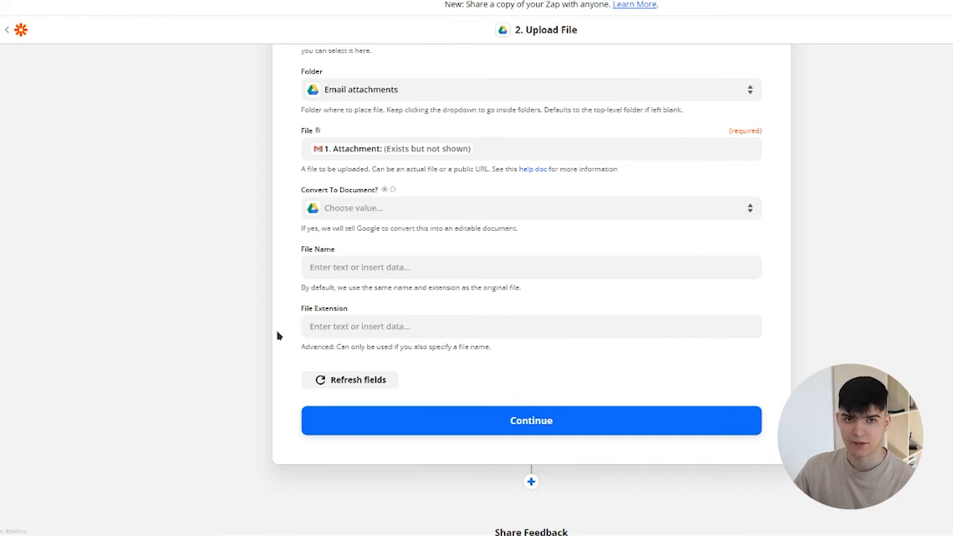
Continue to the upload test, review the test data and check the Email attachments folder in Google Drive.
left_click(488, 425)
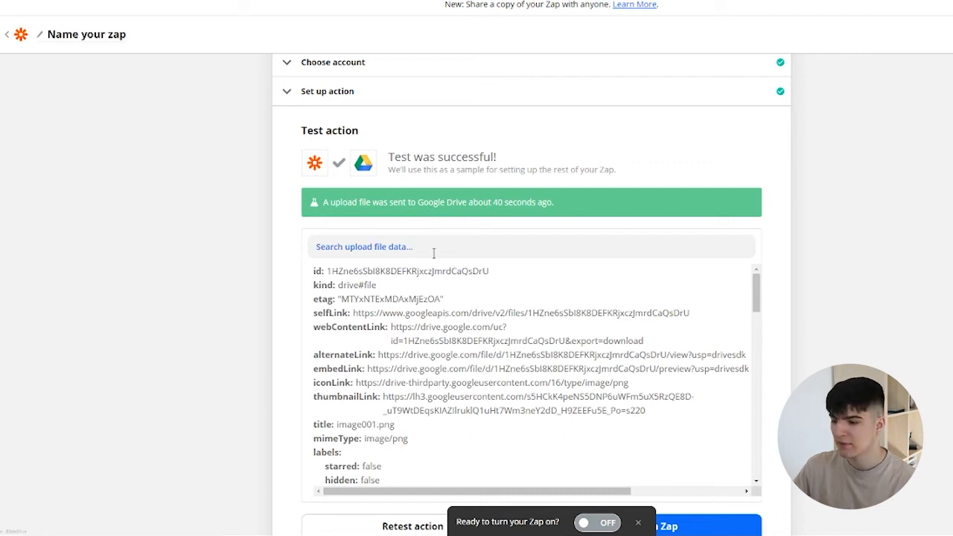
scroll(441, 270, "down", 1)
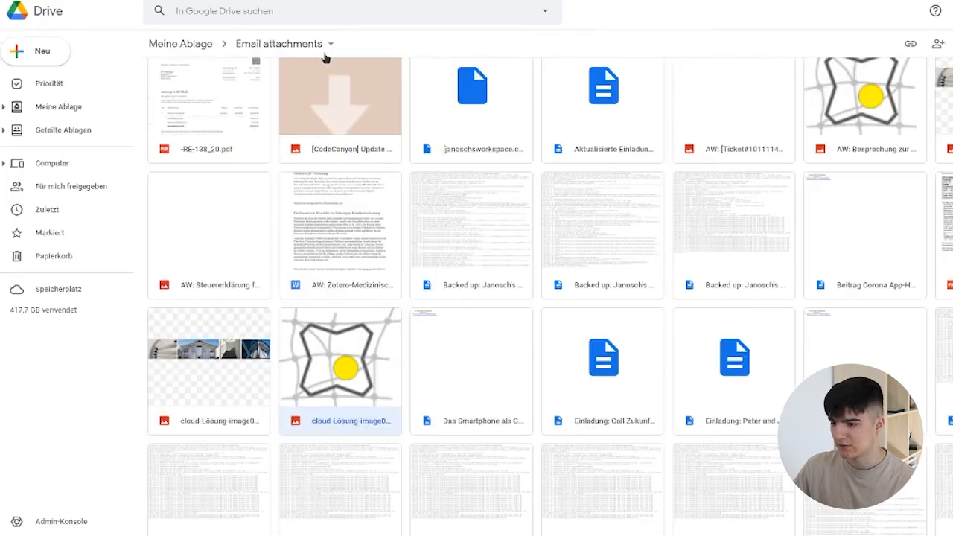
scroll(361, 188, "down", 1)
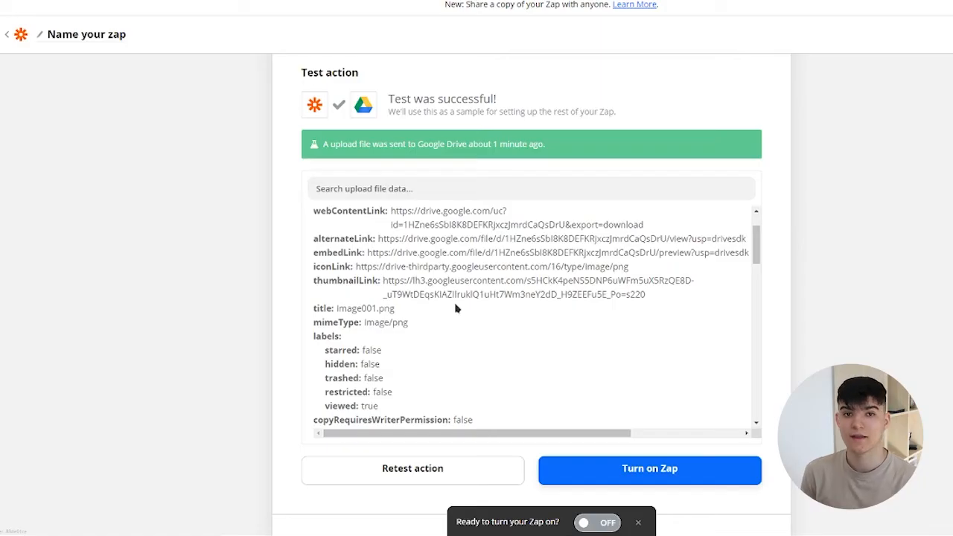
Turn on the Zap without sharing a copy and name it "Upload attachments to Drive".
left_click(595, 524)
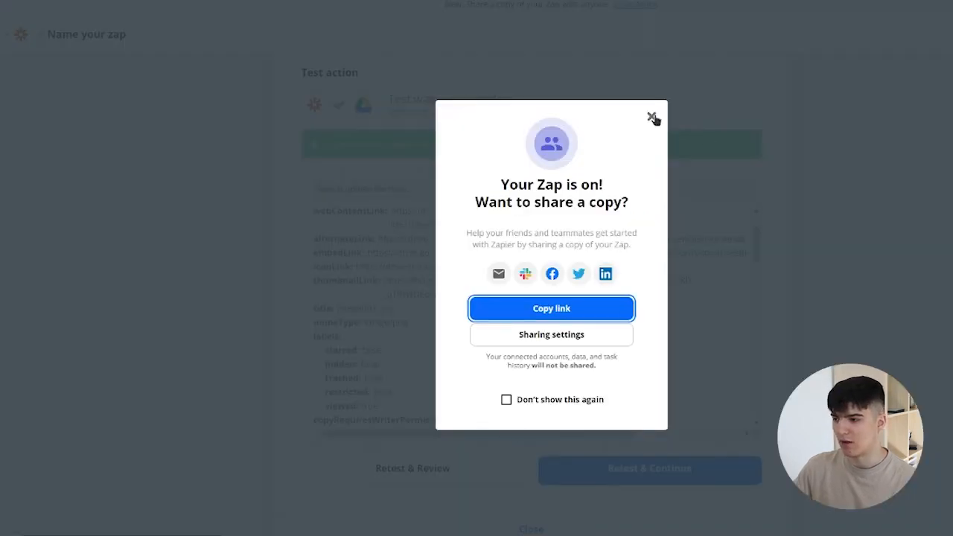
left_click(652, 117)
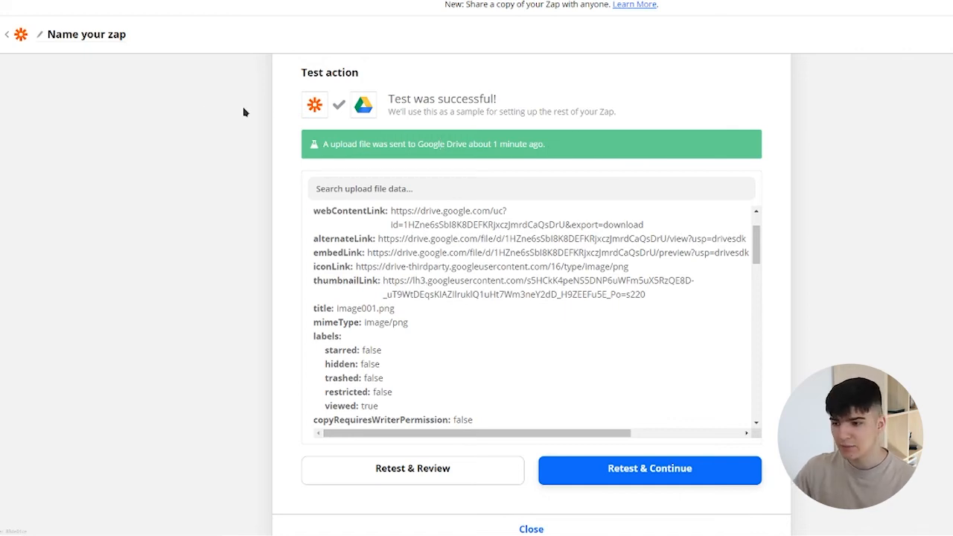
left_click(78, 37)
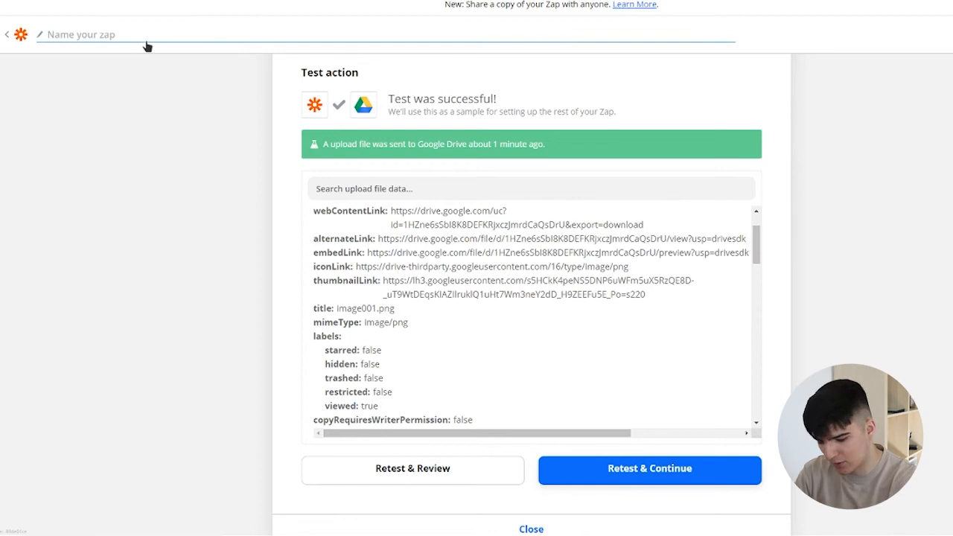
type("Uploa")
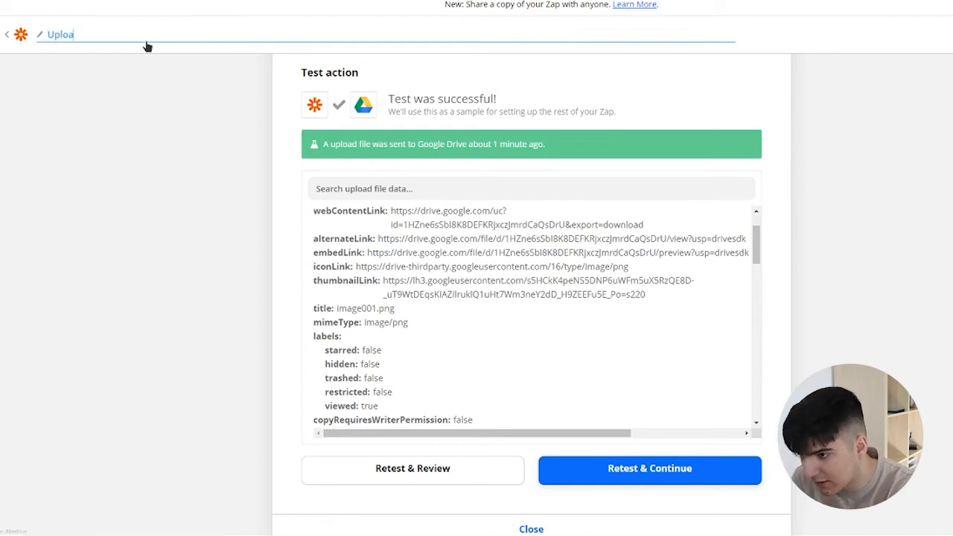
type("d attachme")
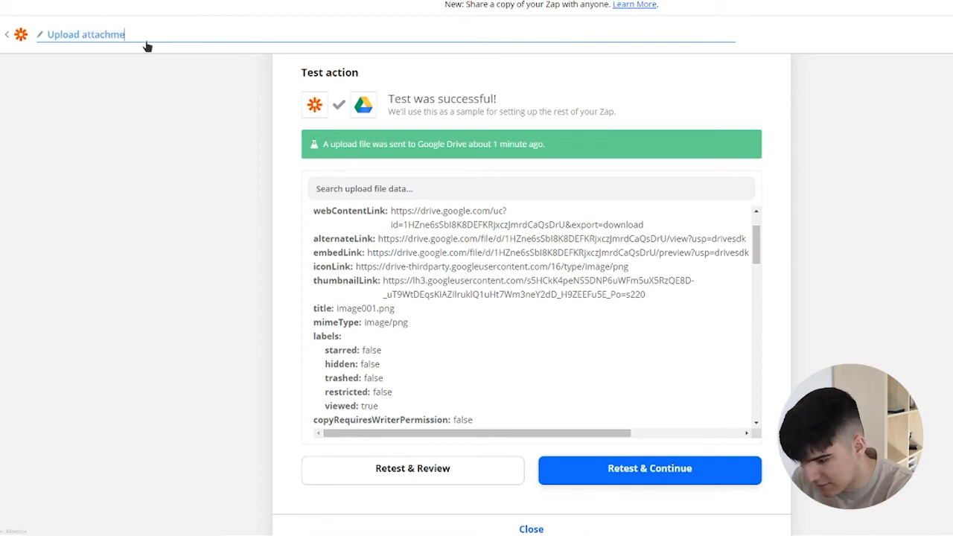
type("nts to Drive")
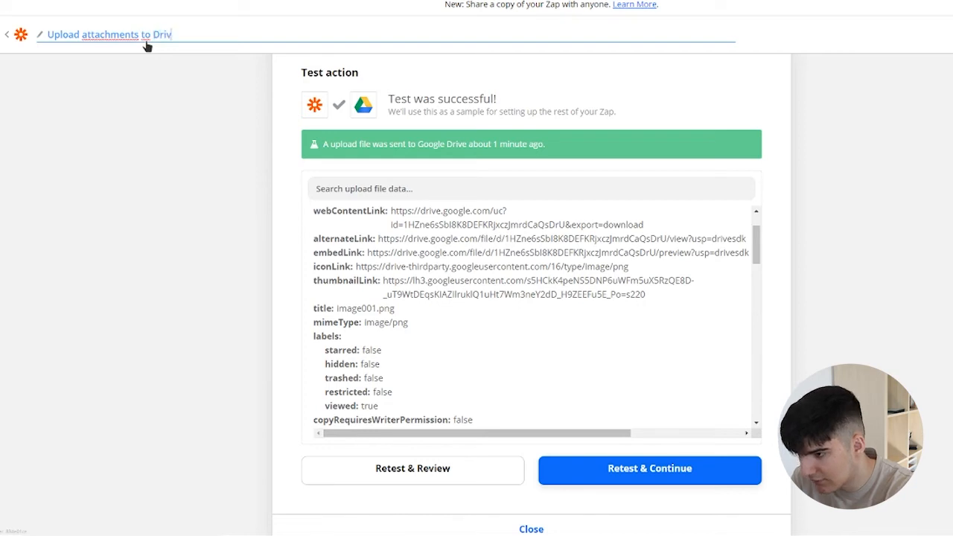
key("Return")
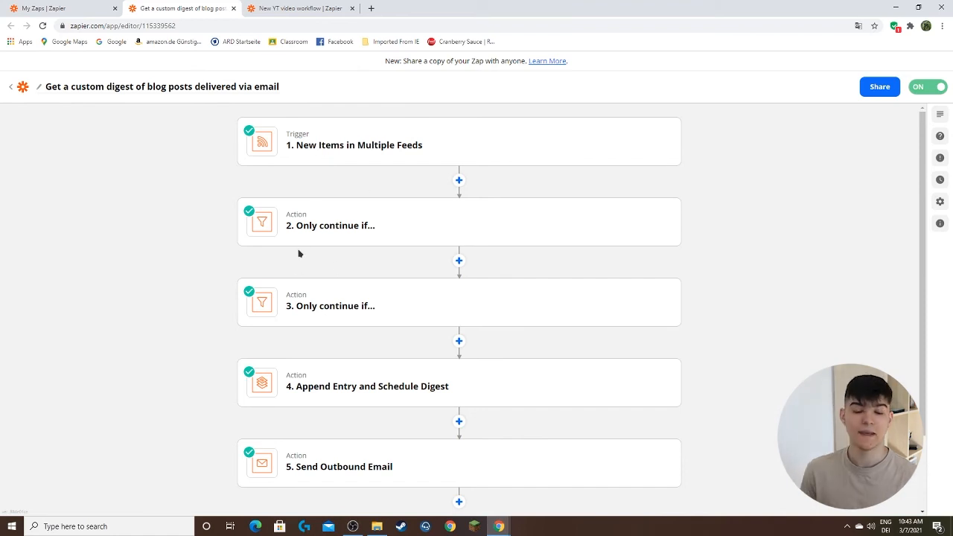
Examine the steps of the custom blog post digest Zap and the New YT video workflow Zap, including its conditional paths.
scroll(313, 223, "down", 1)
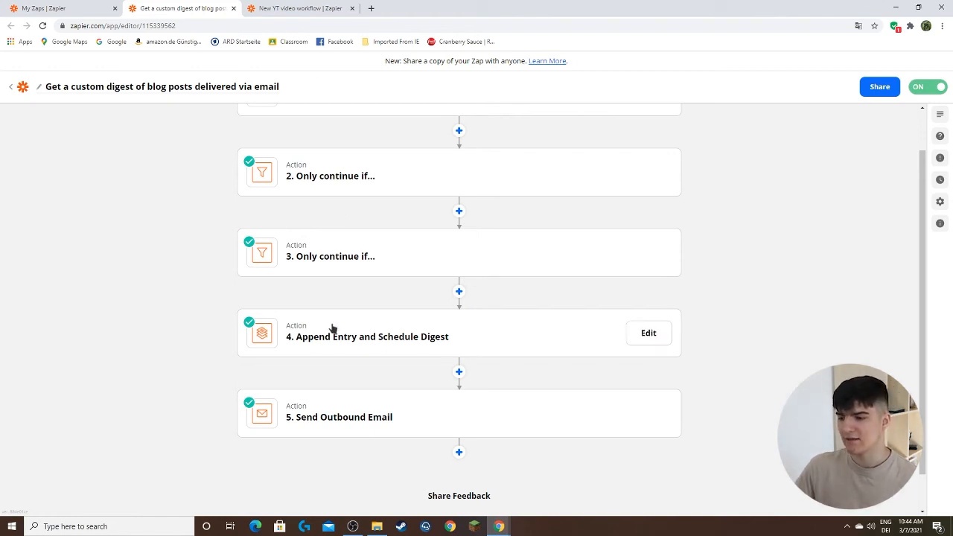
scroll(331, 313, "down", 1)
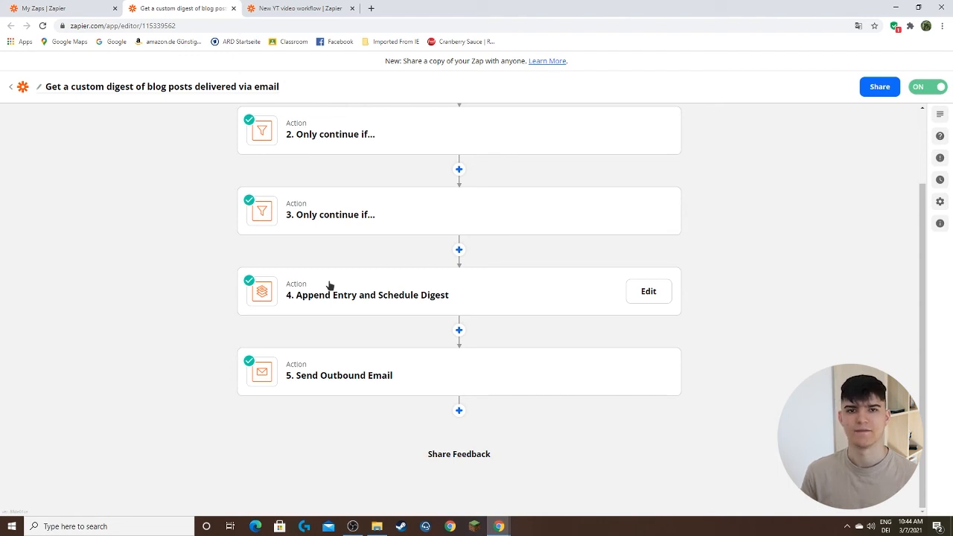
key("ctrl+Tab")
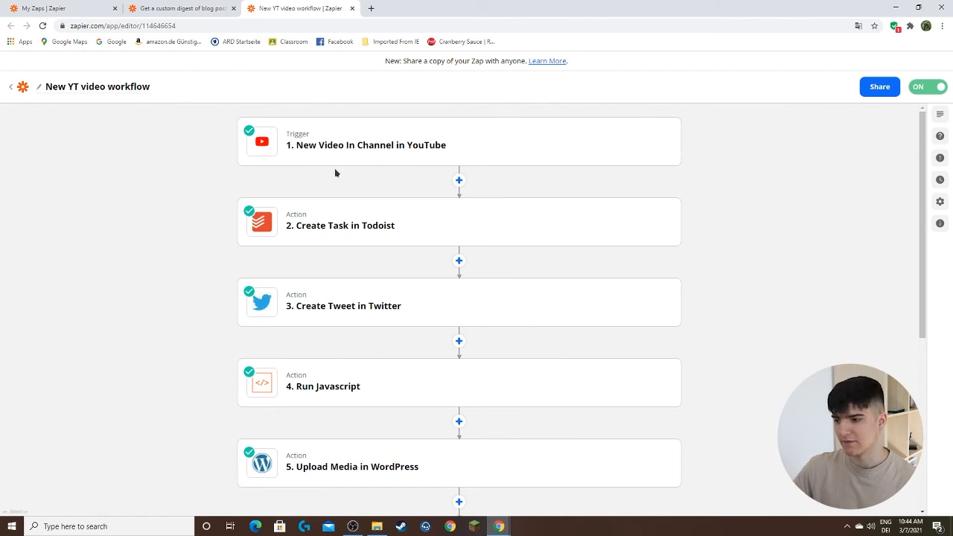
scroll(328, 190, "down", 1)
scroll(181, 186, "up", 1)
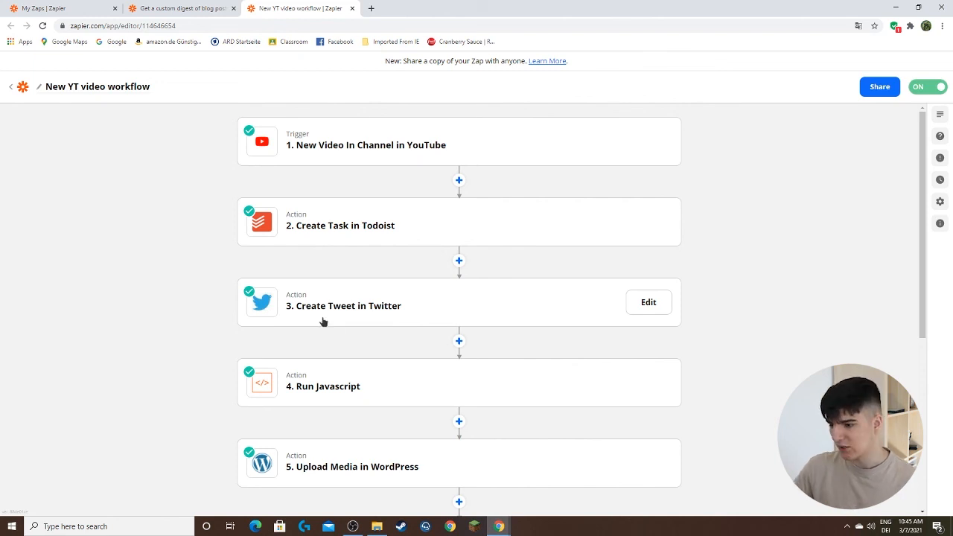
scroll(321, 328, "down", 1)
scroll(350, 328, "down", 1)
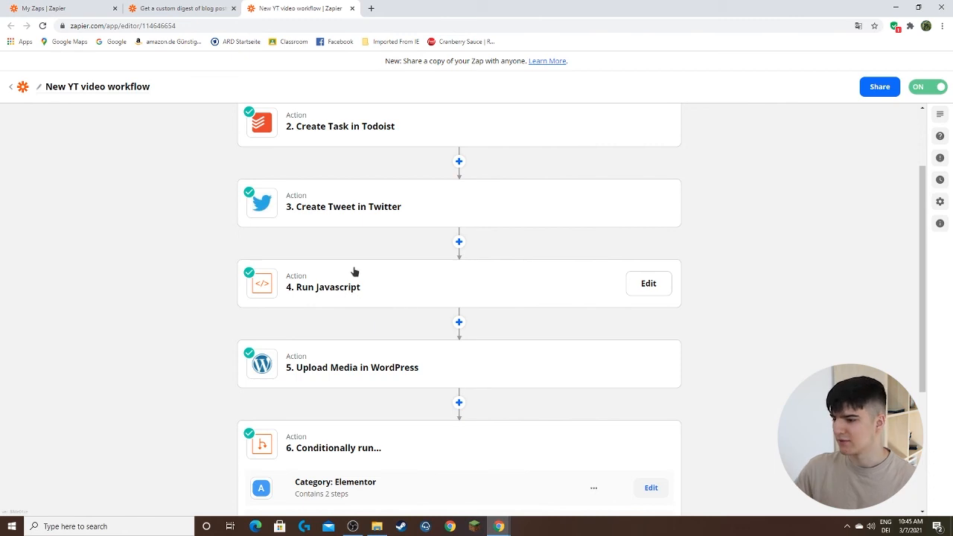
scroll(330, 295, "down", 1)
scroll(330, 295, "down", 1)
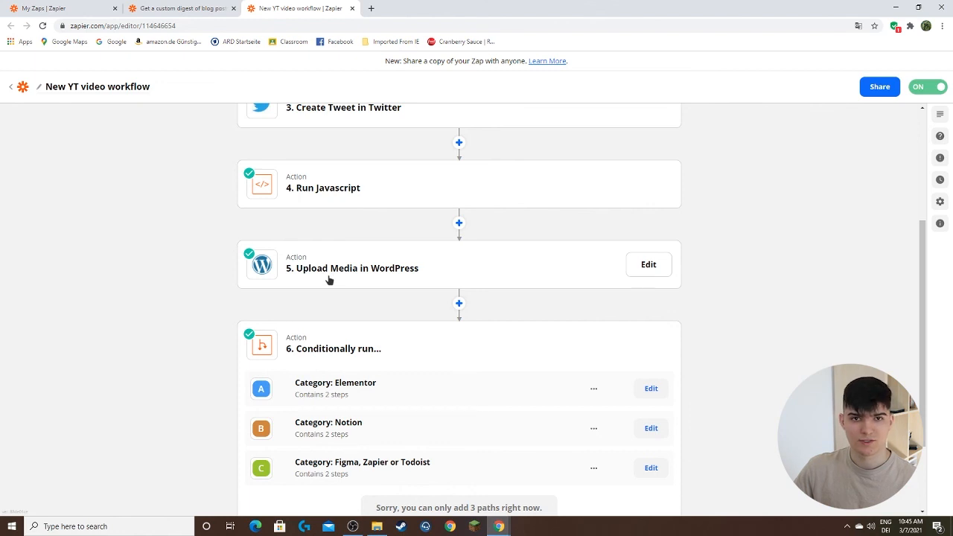
scroll(337, 286, "down", 1)
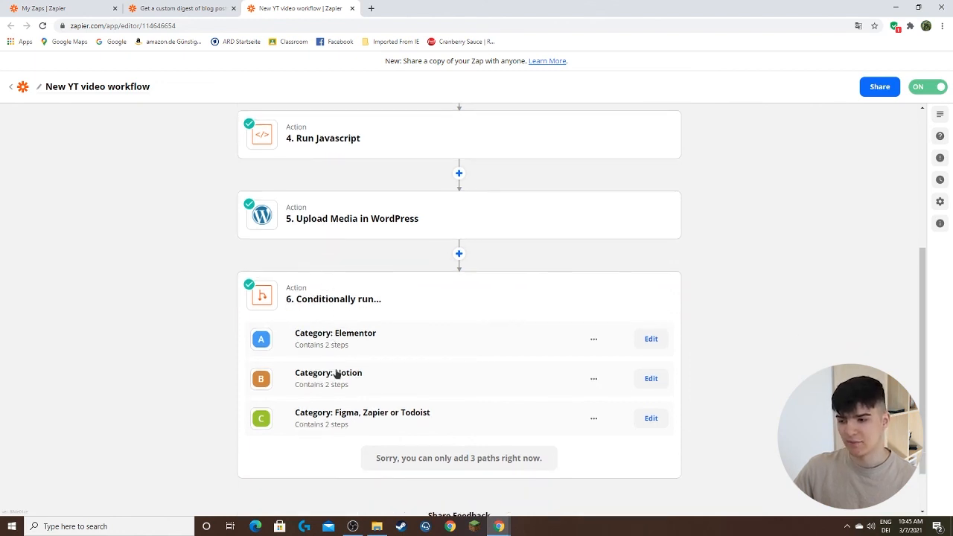
scroll(353, 372, "up", 1)
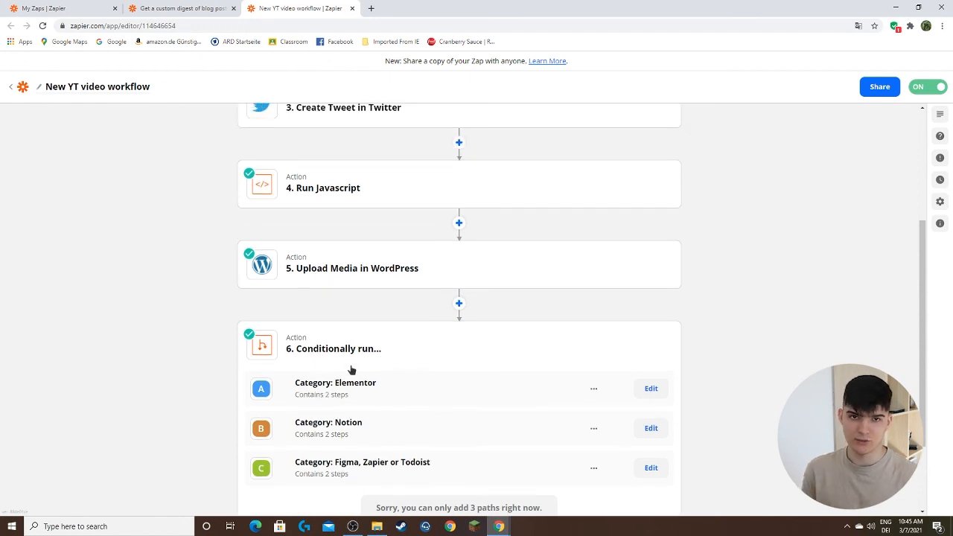